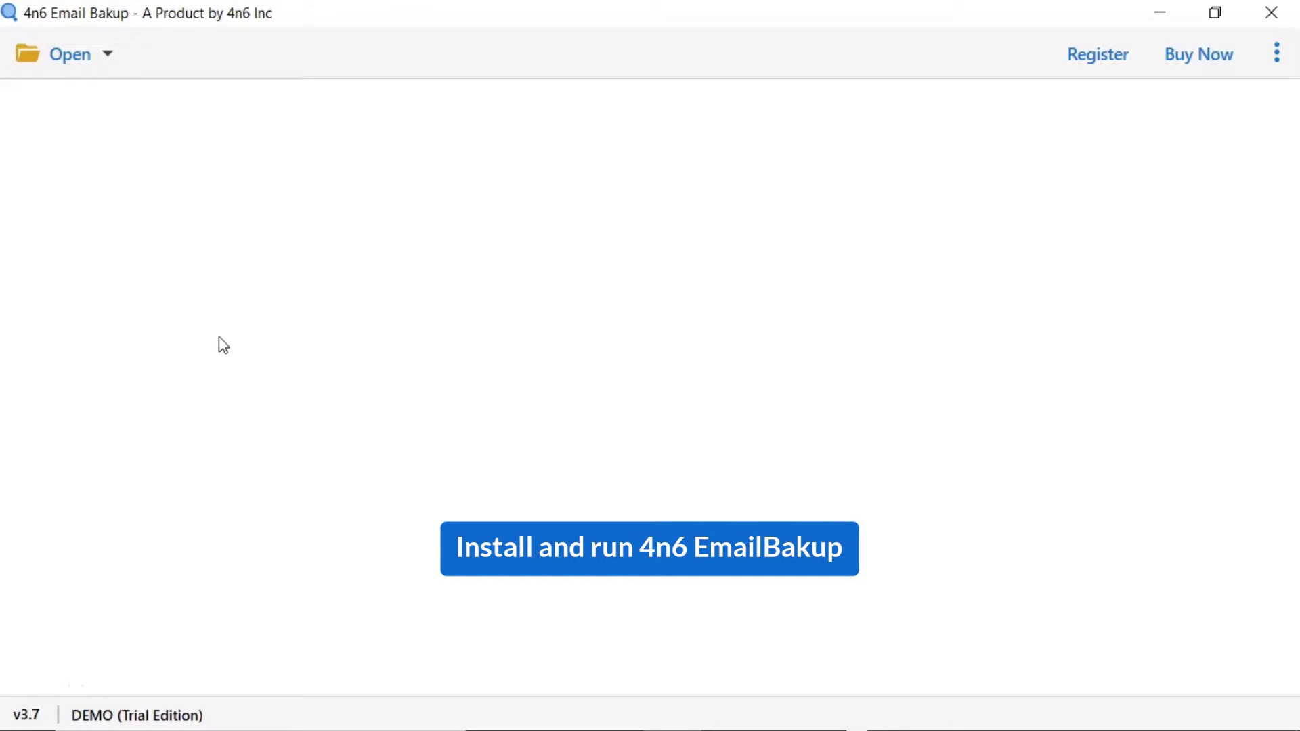
# - Add the Yahoo account through Open > Add account, pasting its app password
pyautogui.click(100, 63)
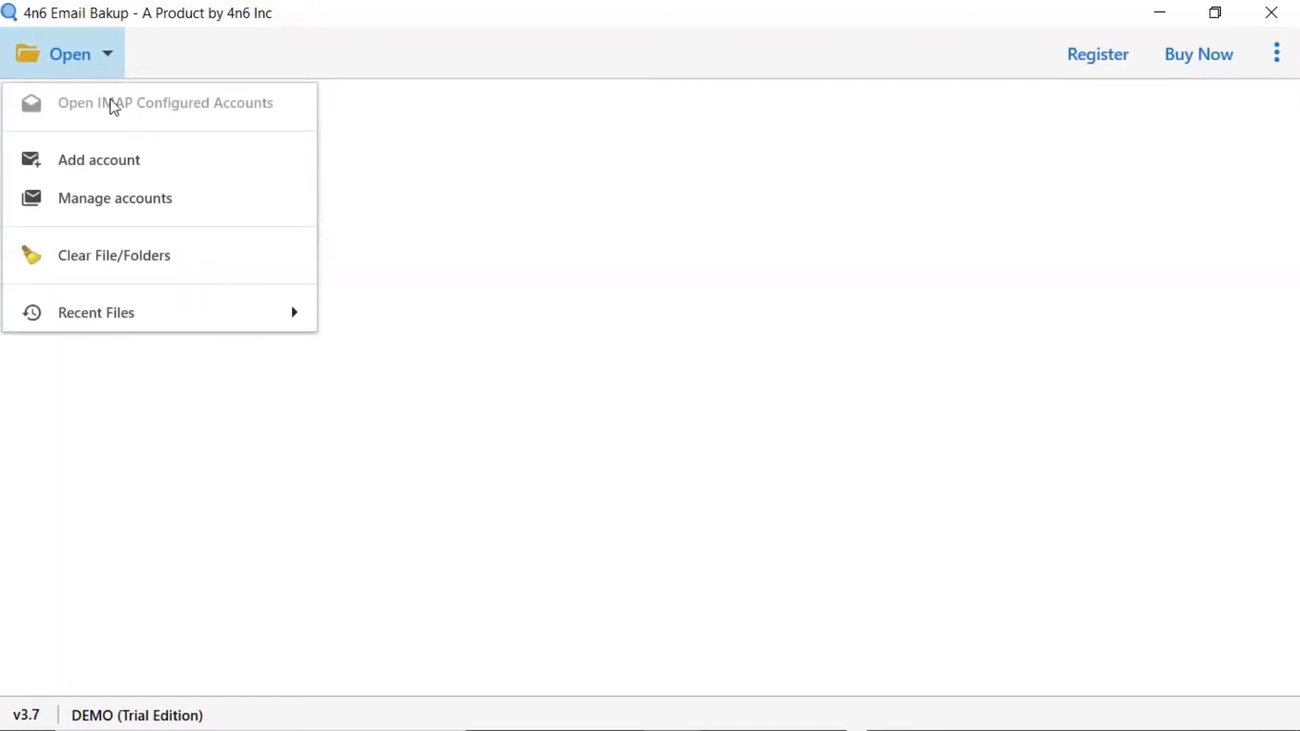
pyautogui.click(140, 178)
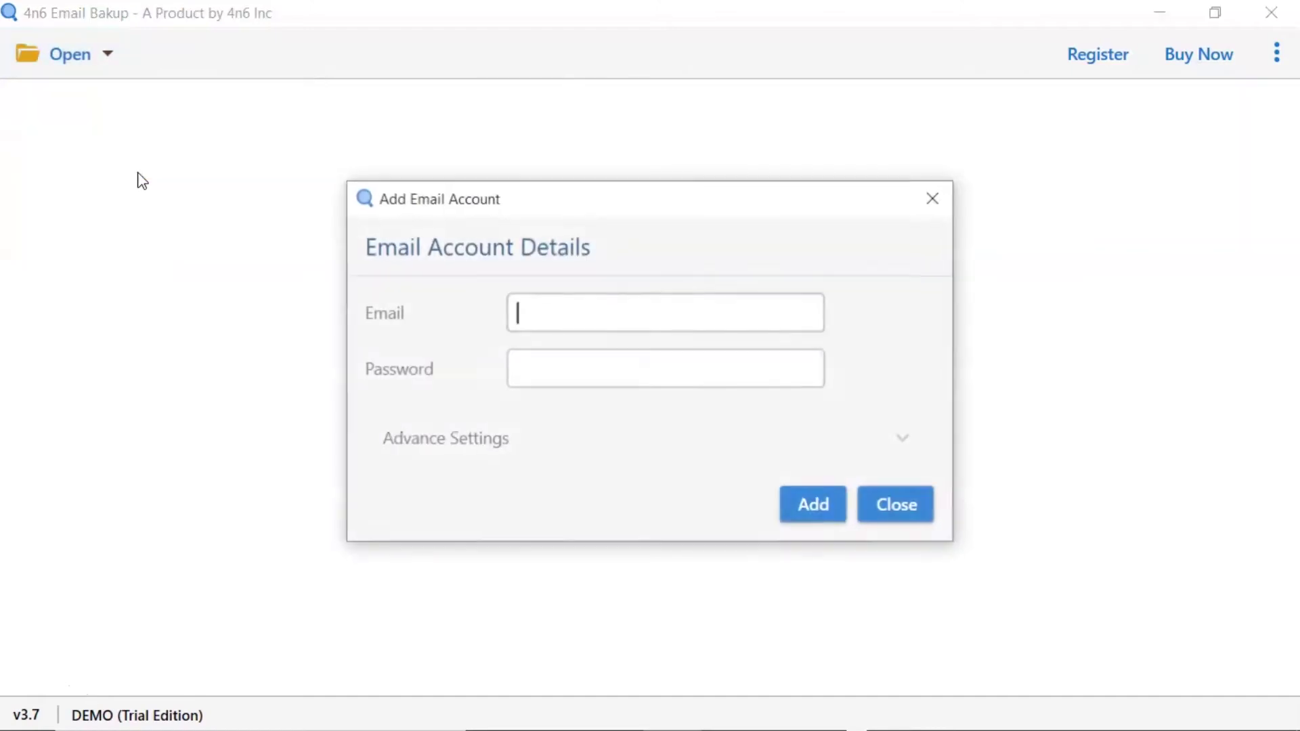
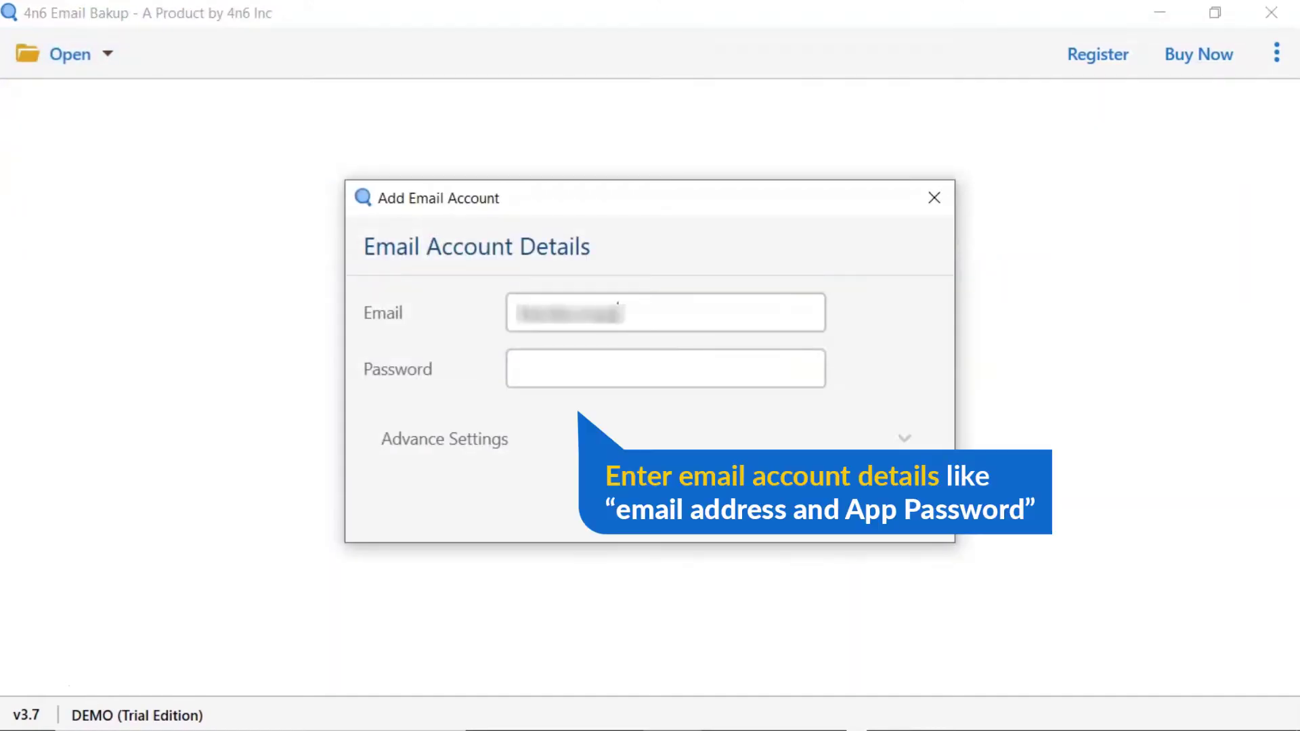
pyautogui.press('Tab')
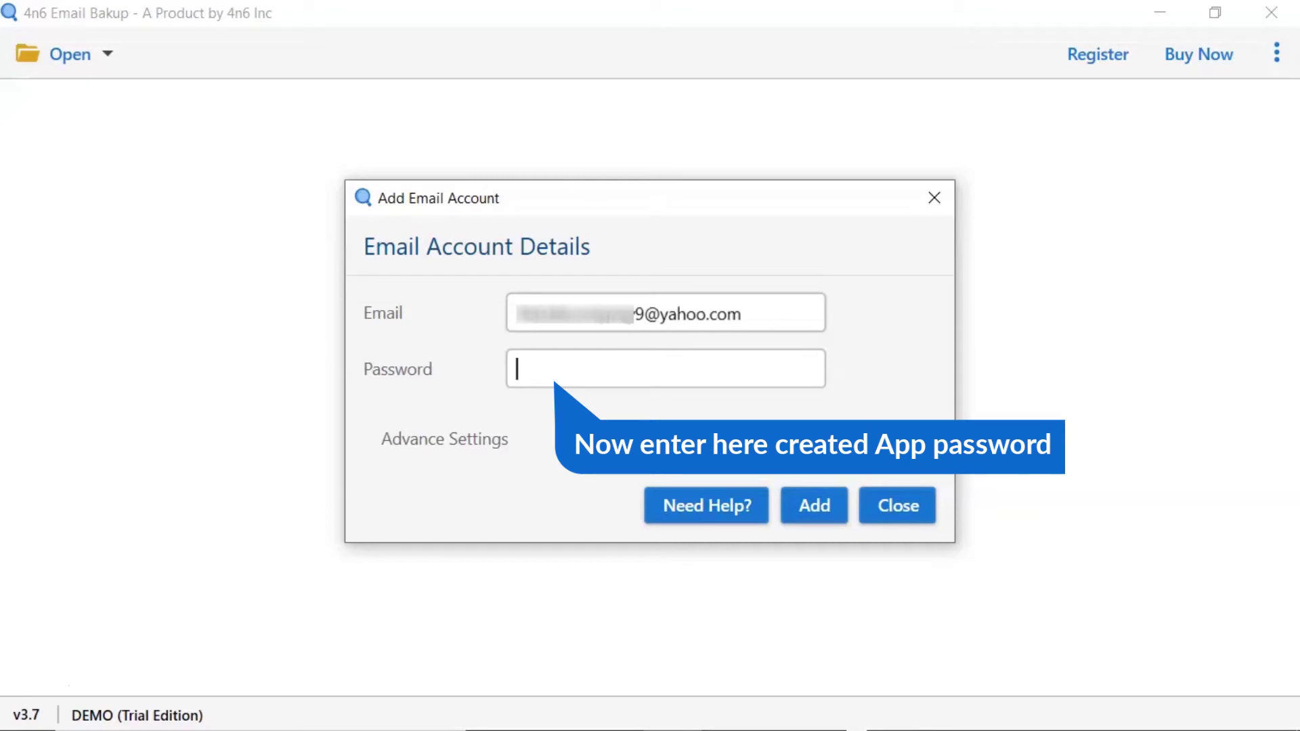
pyautogui.hotkey('ctrl', 'v')
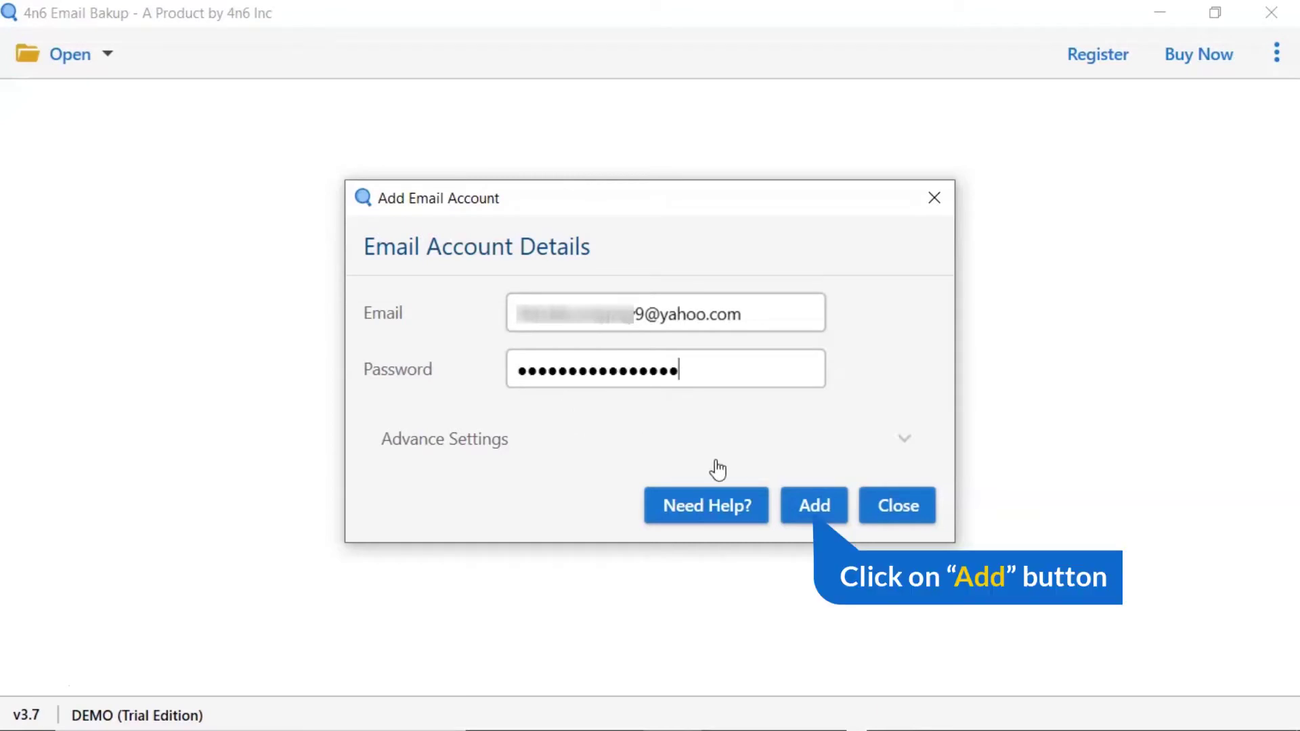
pyautogui.click(812, 507)
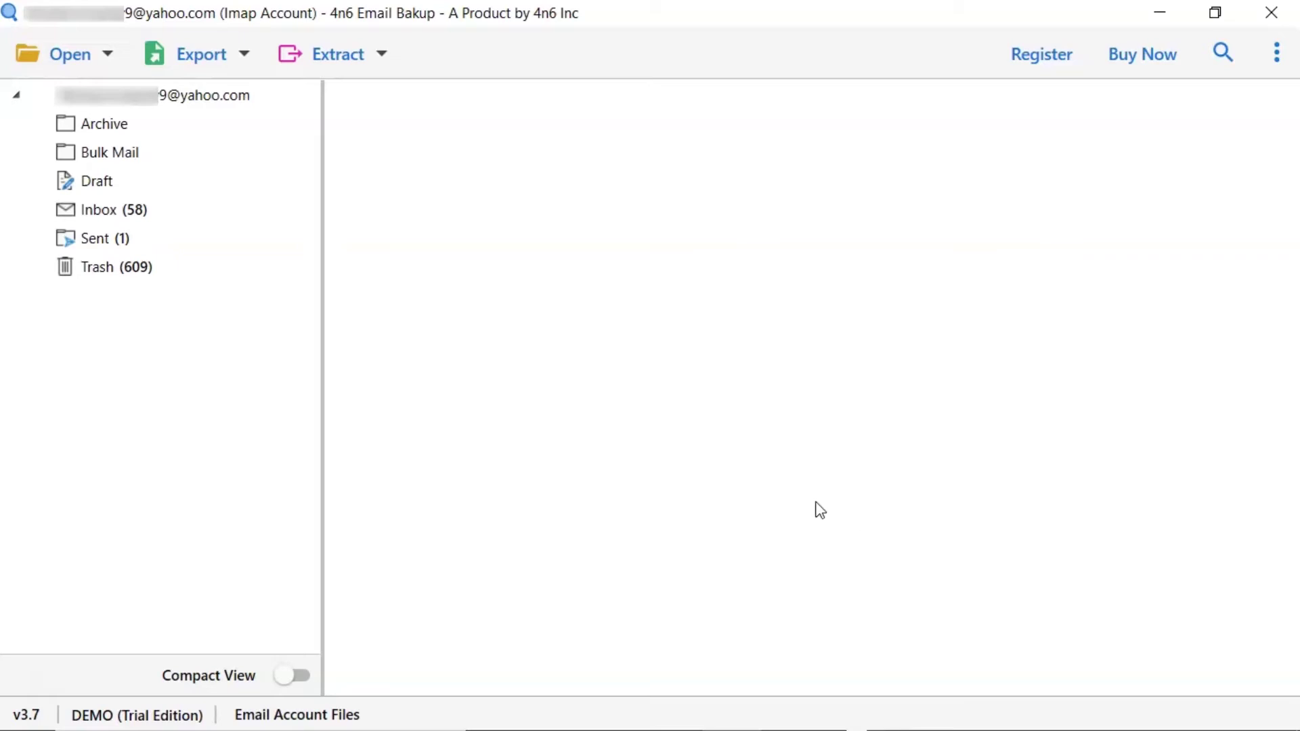
# - Toggle compact view on and back off, then show the Inbox's 58 messages
pyautogui.click(289, 677)
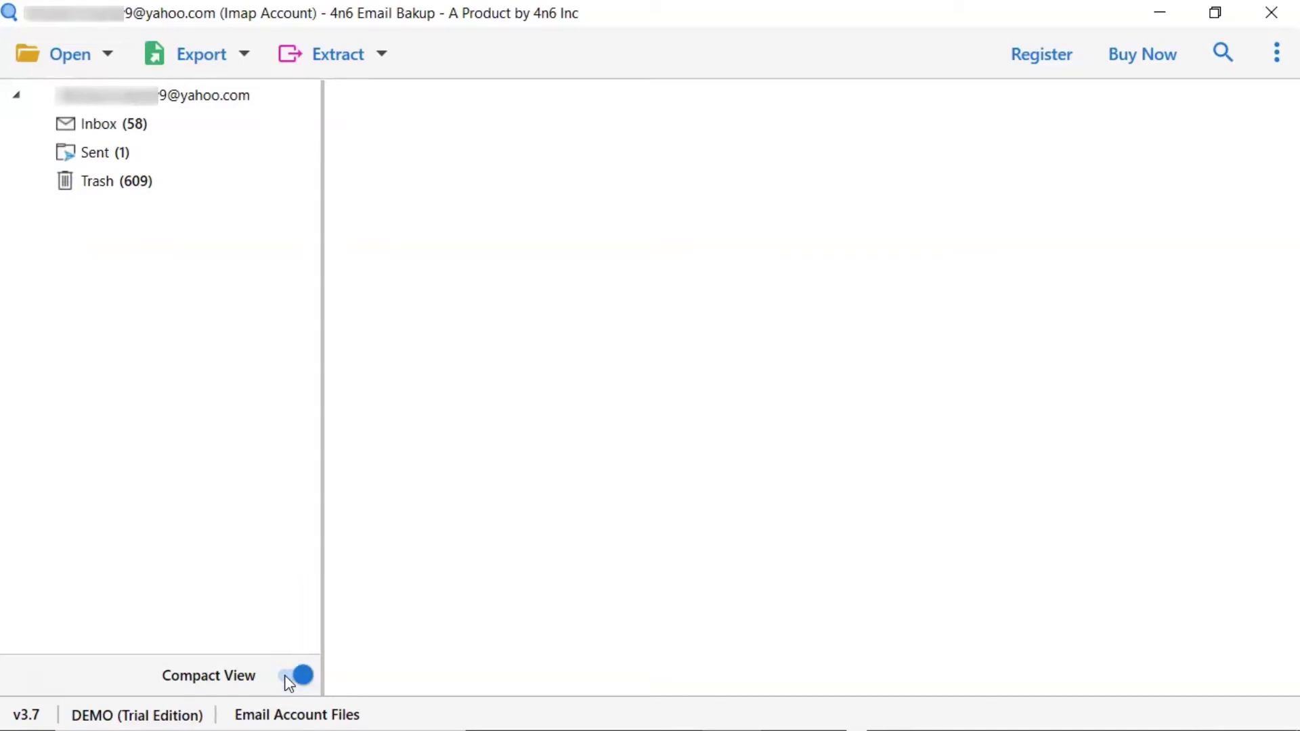
pyautogui.click(288, 679)
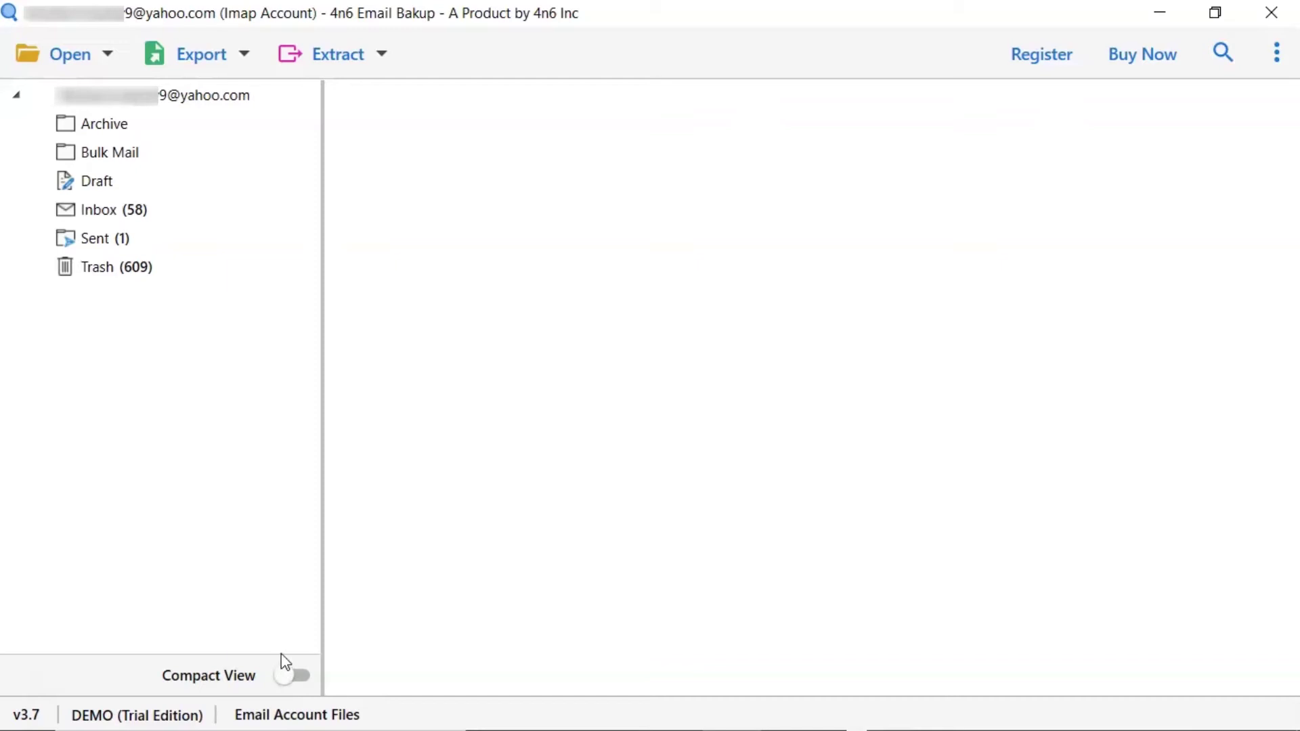
pyautogui.click(107, 219)
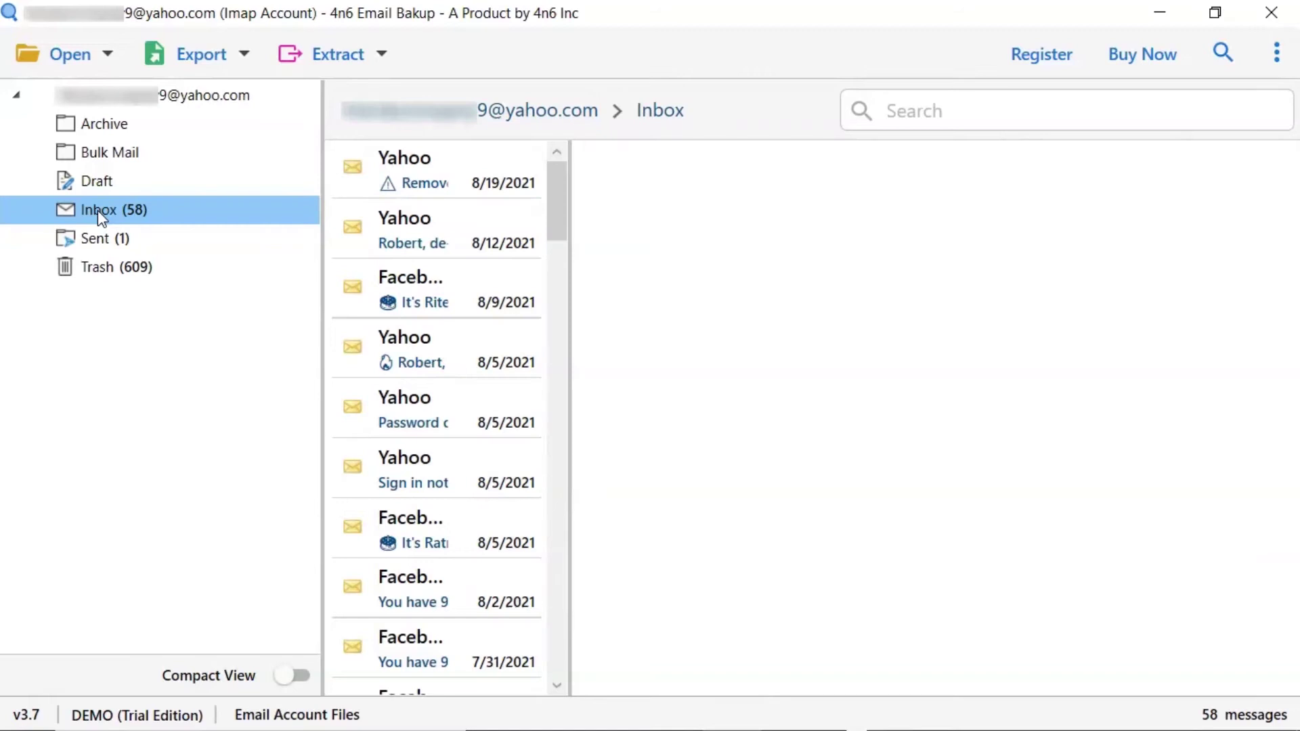
# - Preview the newest Yahoo security-tip email about malicious phone apps
pyautogui.click(417, 177)
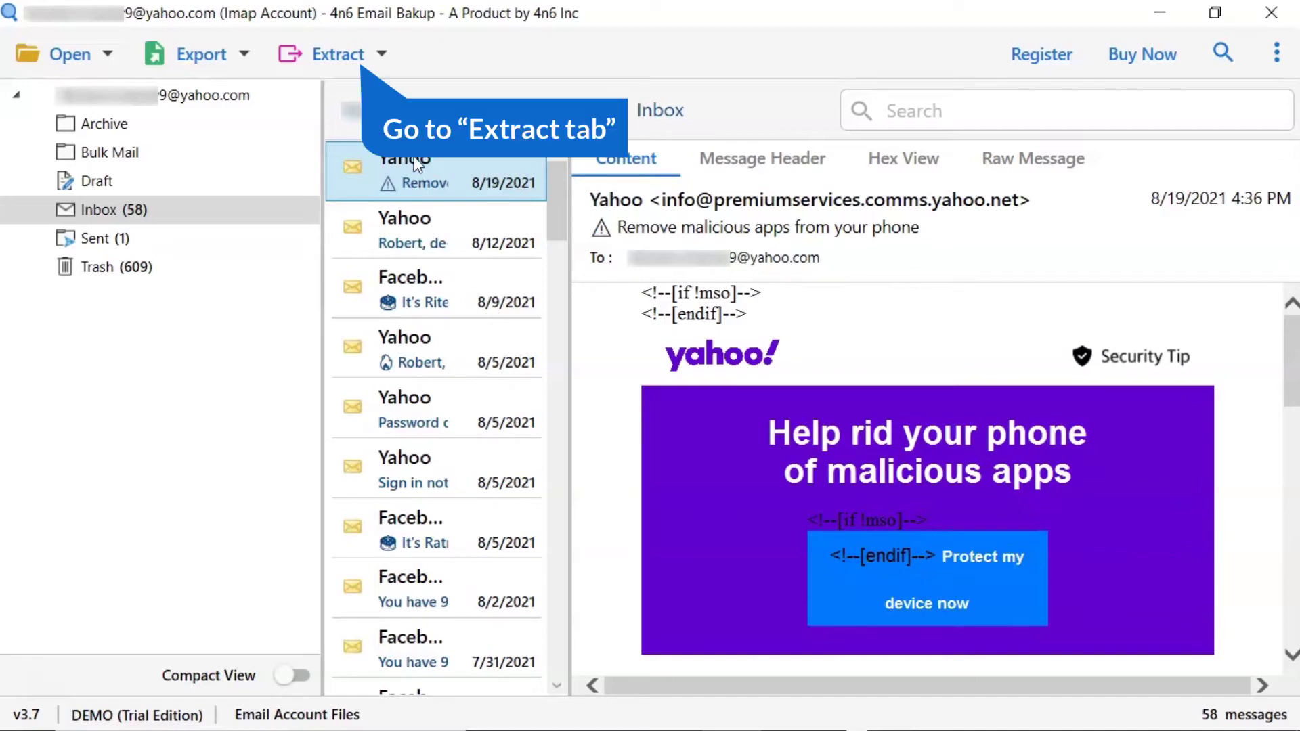
# - Start Extract > Email Addresses with Bulk Mail and Draft unchecked
pyautogui.click(382, 55)
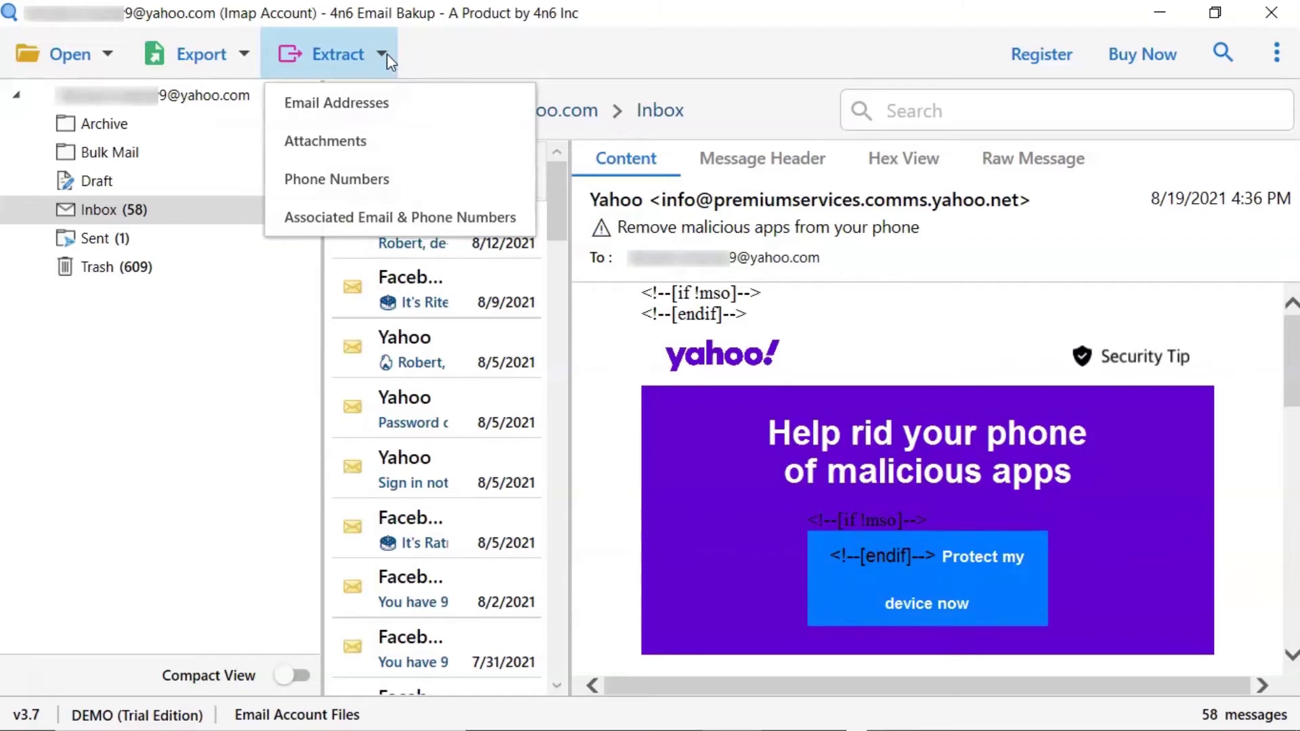
pyautogui.click(427, 112)
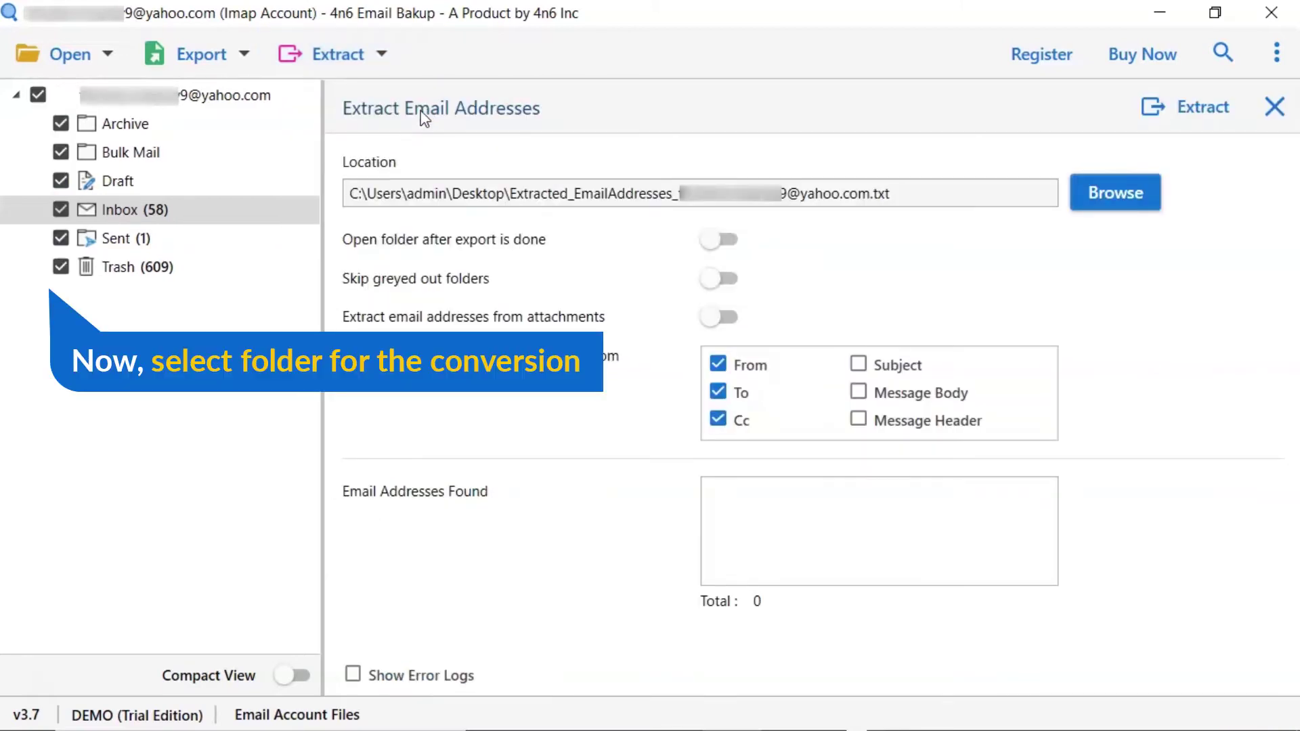
pyautogui.click(61, 152)
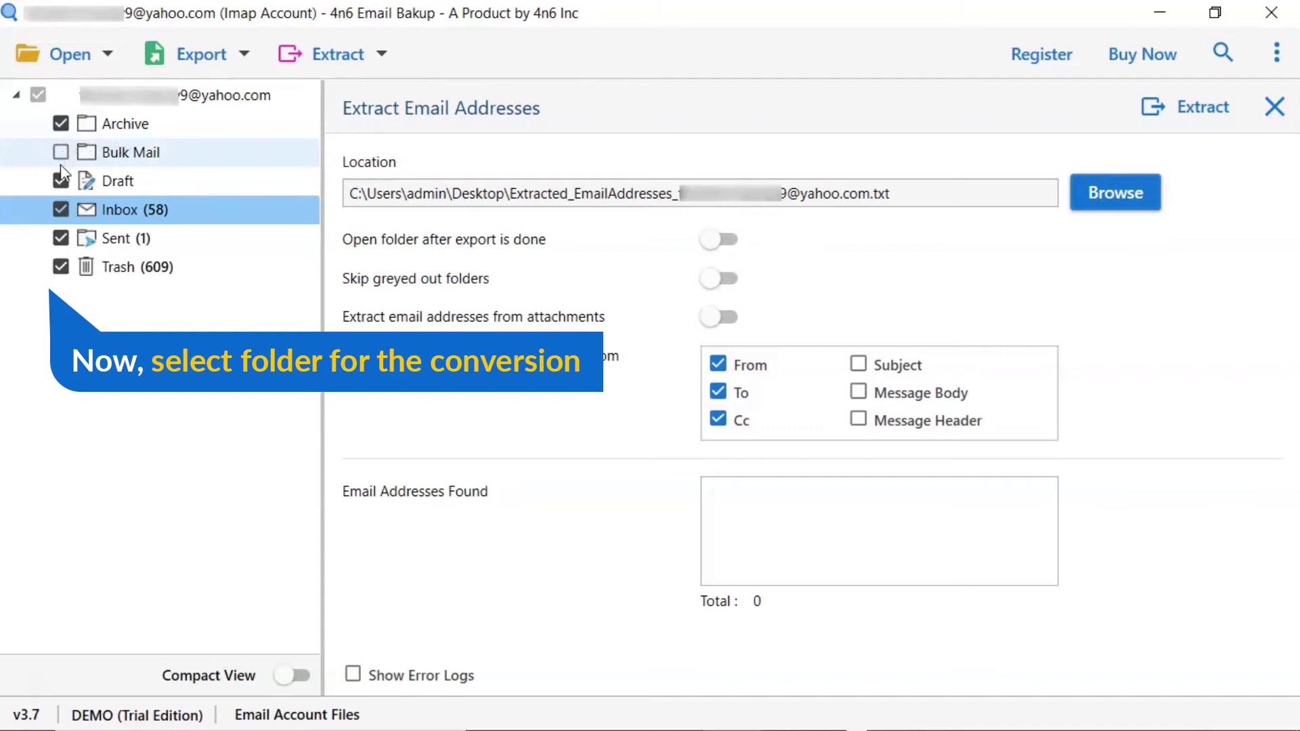
pyautogui.click(61, 182)
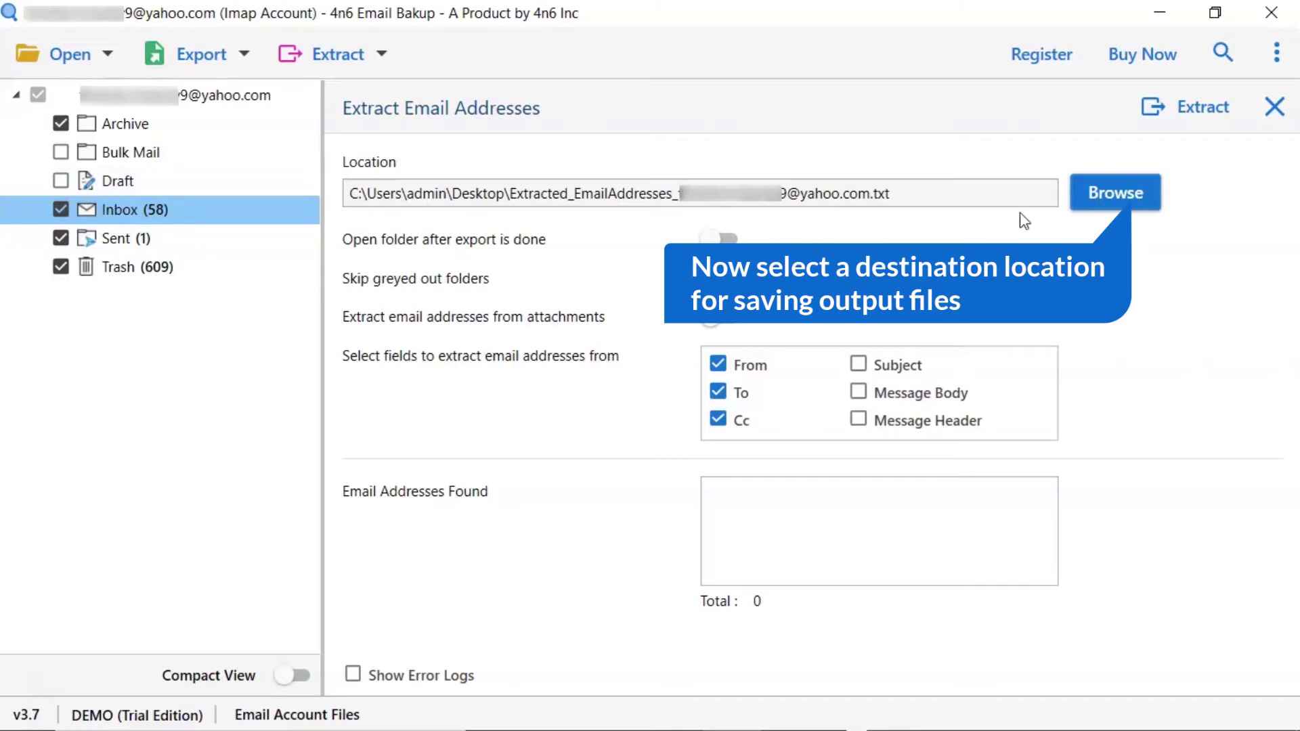
# - Set the extracted addresses file location to Desktop > Output
pyautogui.click(1105, 197)
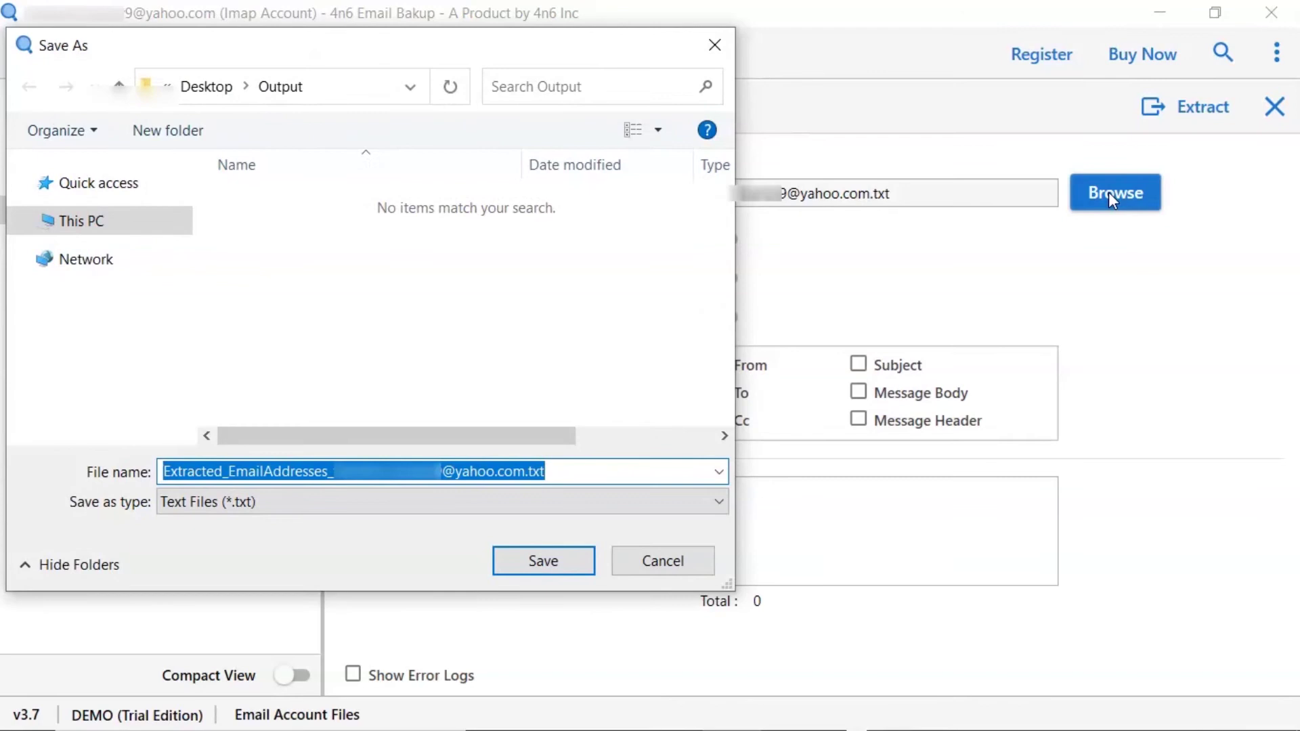
pyautogui.click(513, 567)
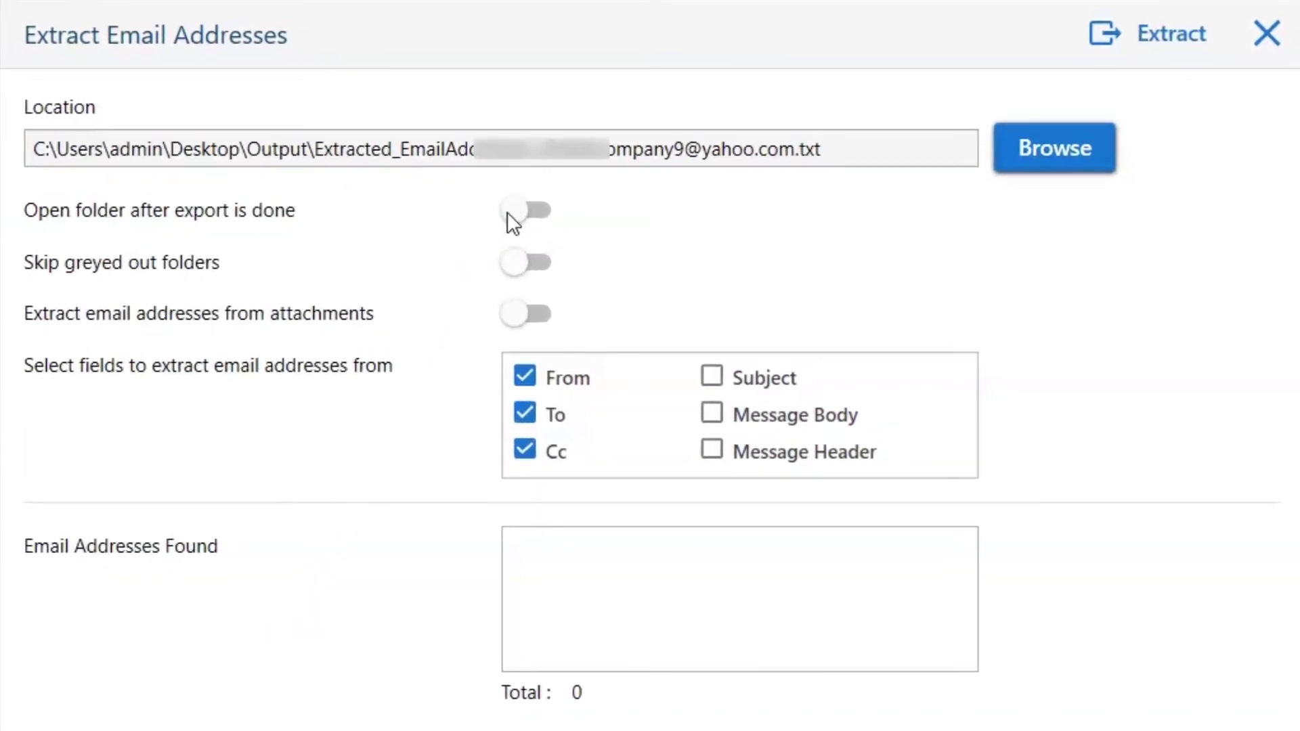
# - Try the open-folder, skip-greyed-folders and attachment-extraction switches, leaving all three off
pyautogui.click(513, 210)
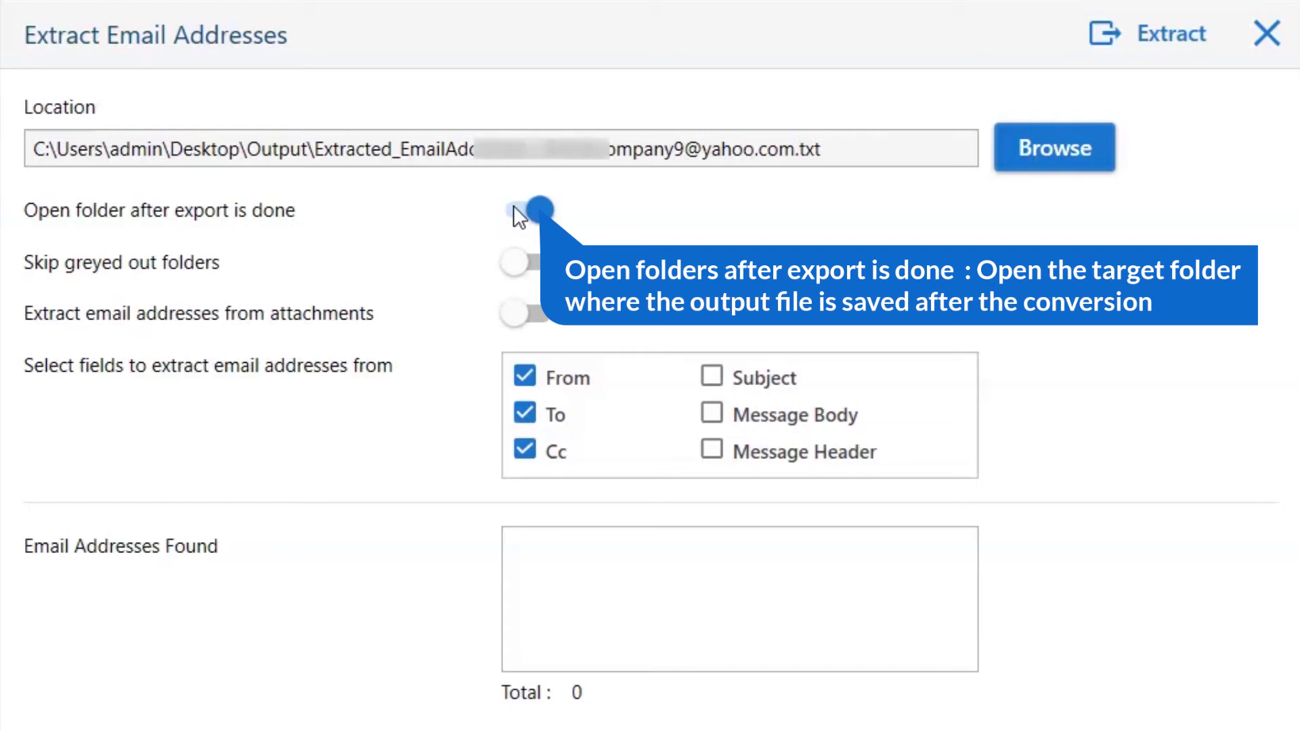
pyautogui.click(514, 210)
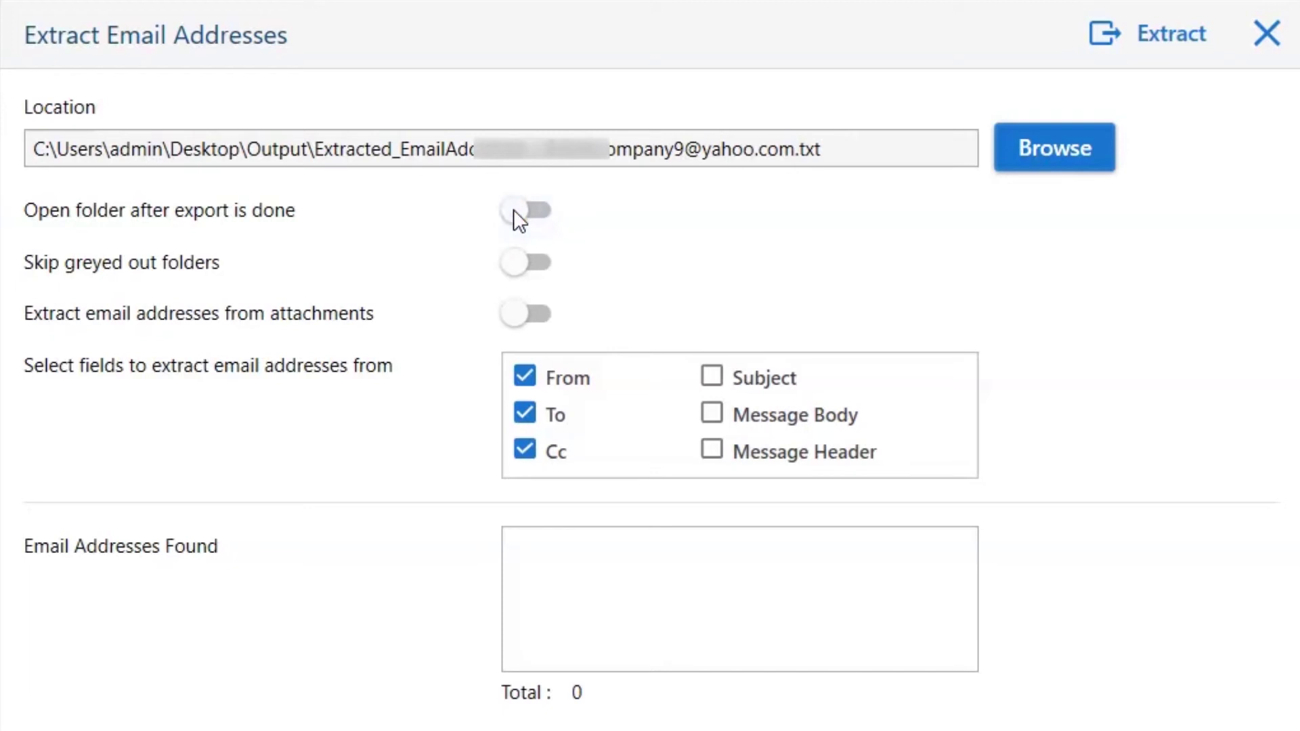
pyautogui.click(513, 265)
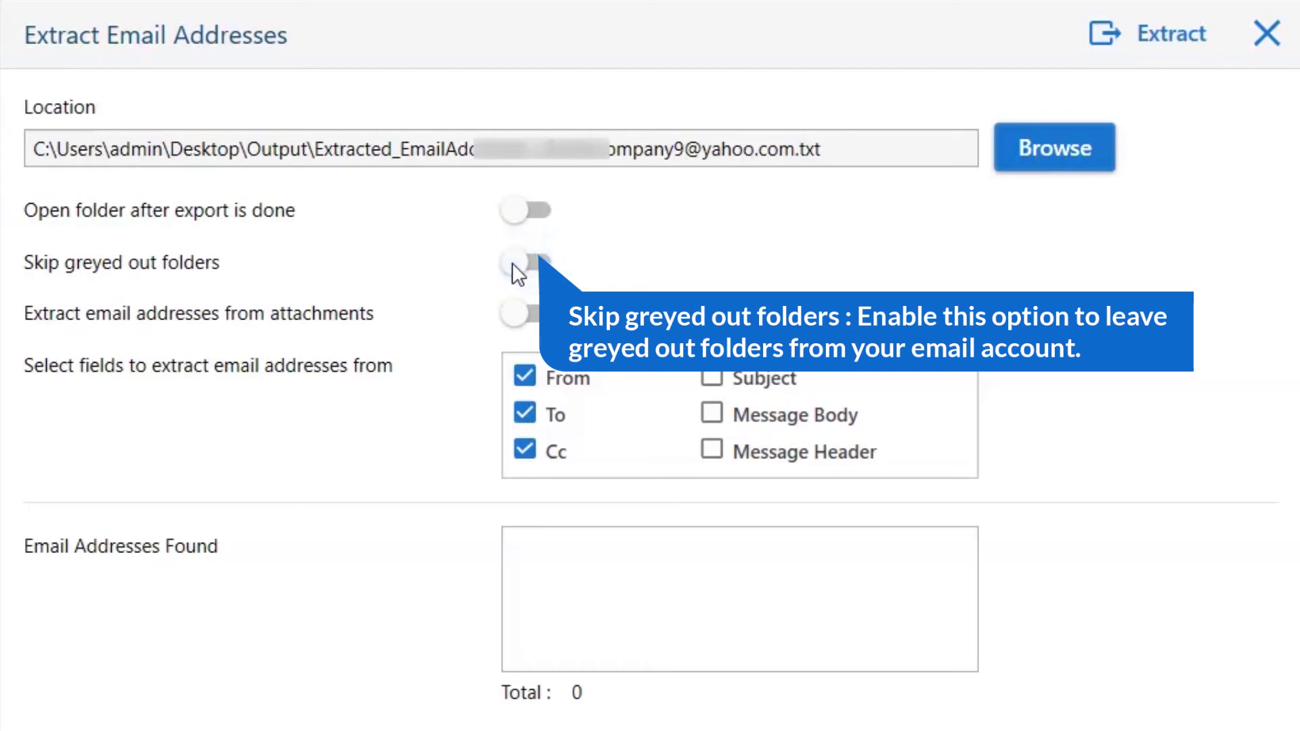
pyautogui.click(512, 264)
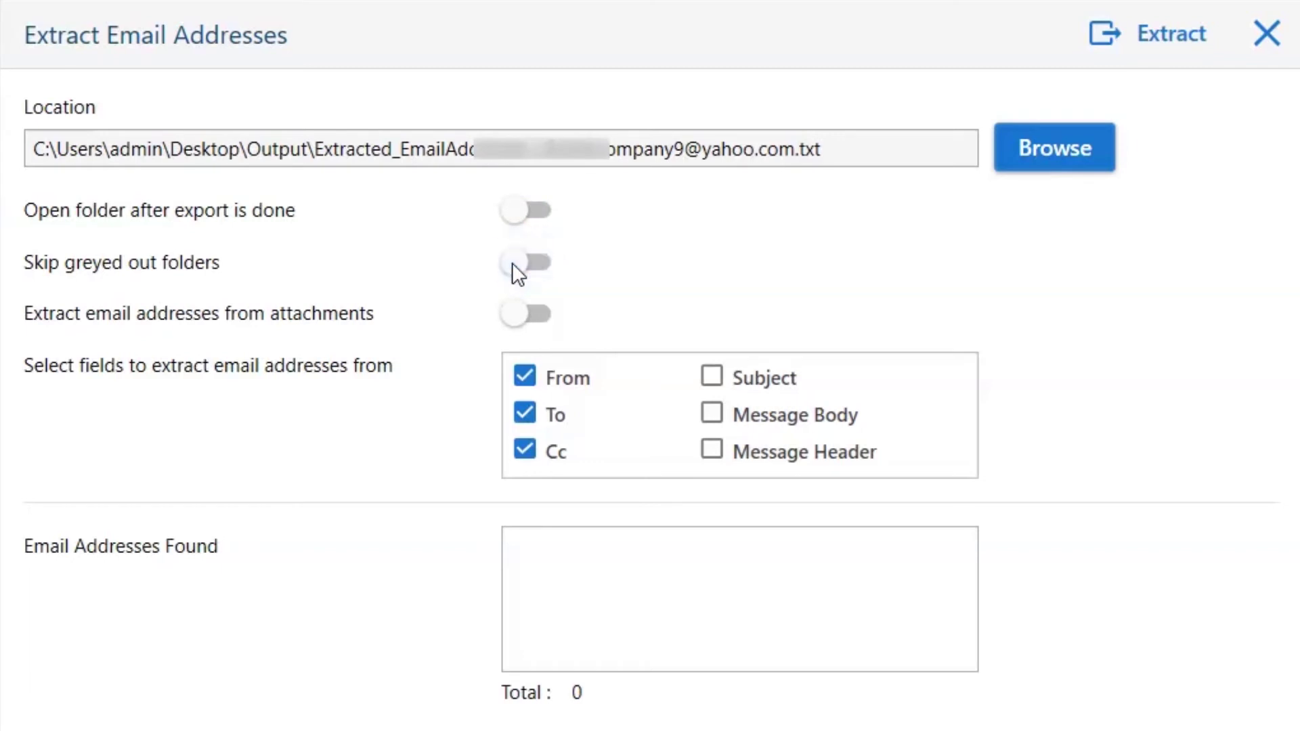
pyautogui.click(513, 312)
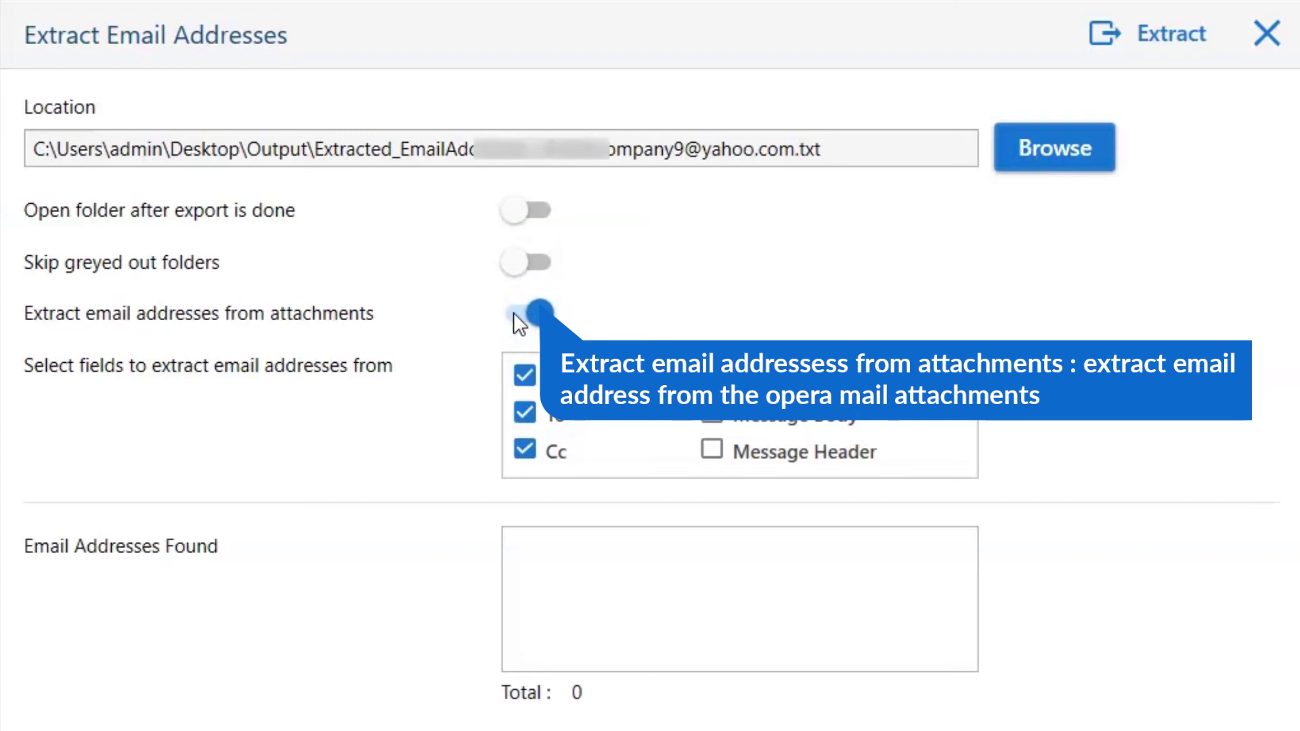
pyautogui.click(512, 312)
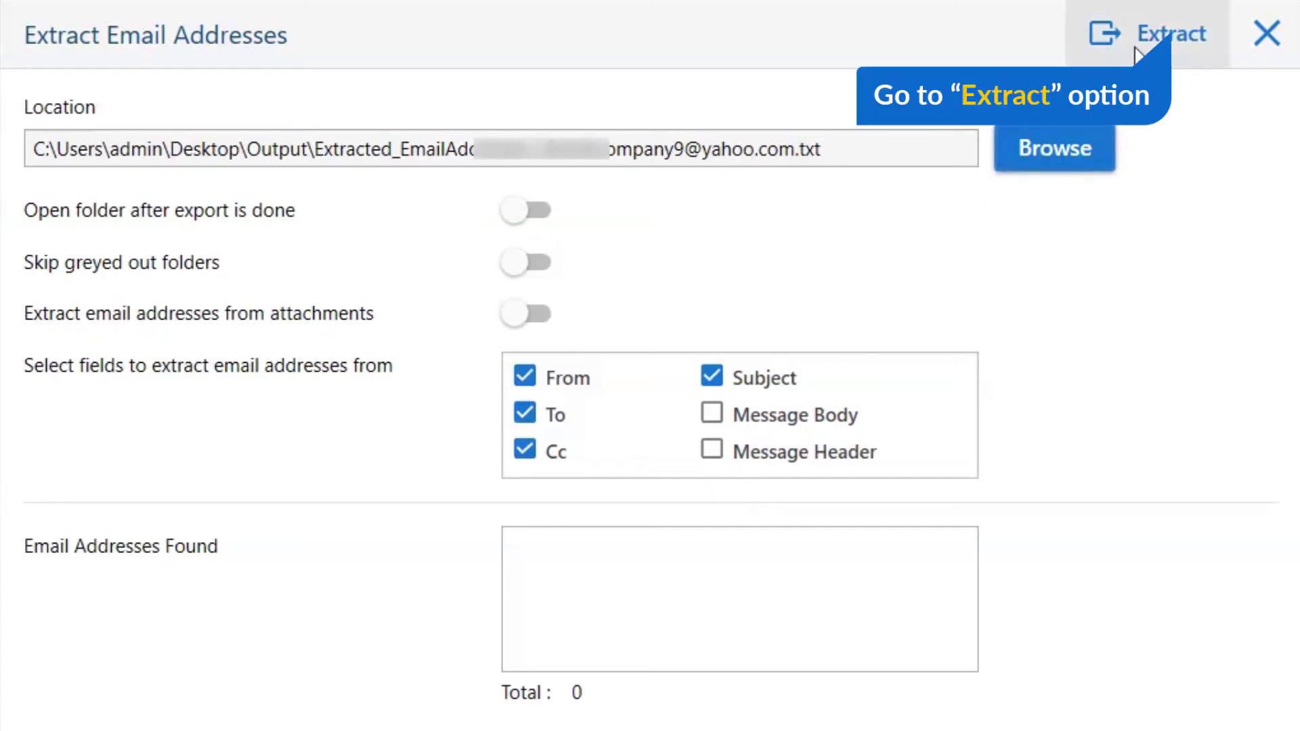
# - Extract and save the 413 found addresses, dismissing the demo-limit message
pyautogui.click(1158, 37)
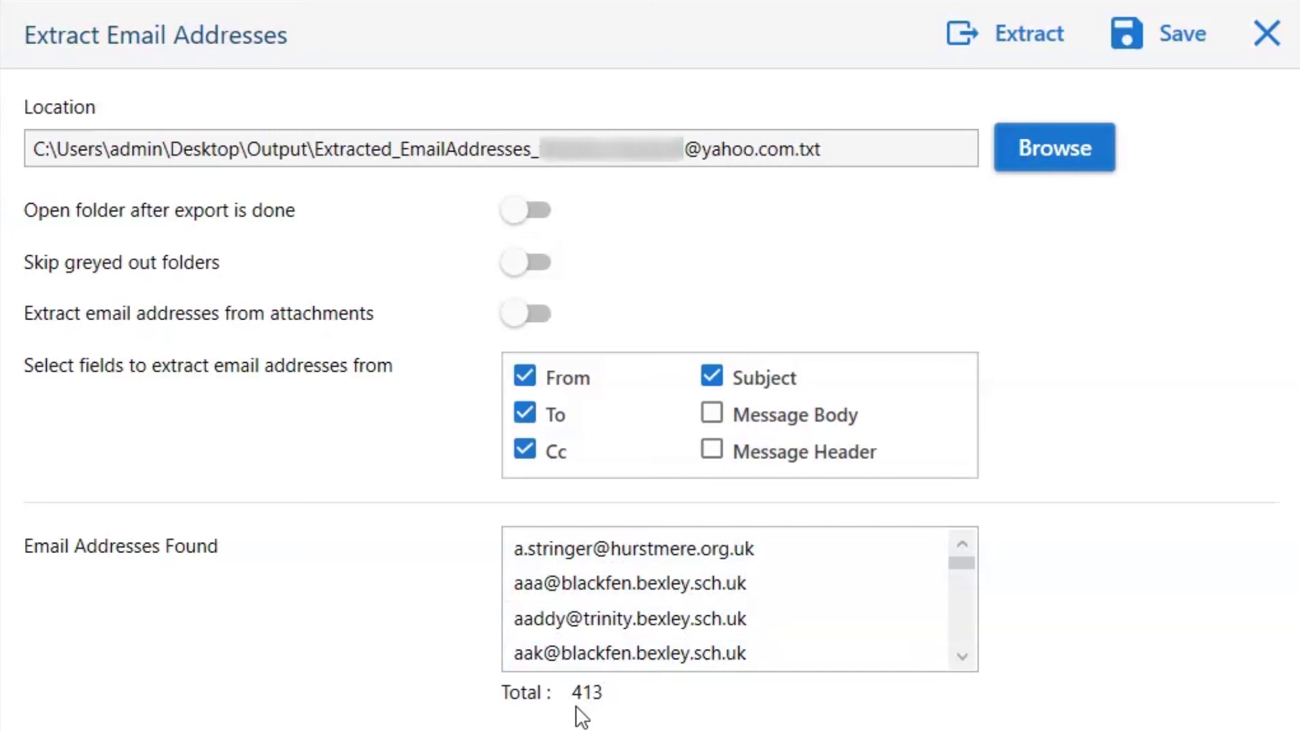
pyautogui.click(1167, 46)
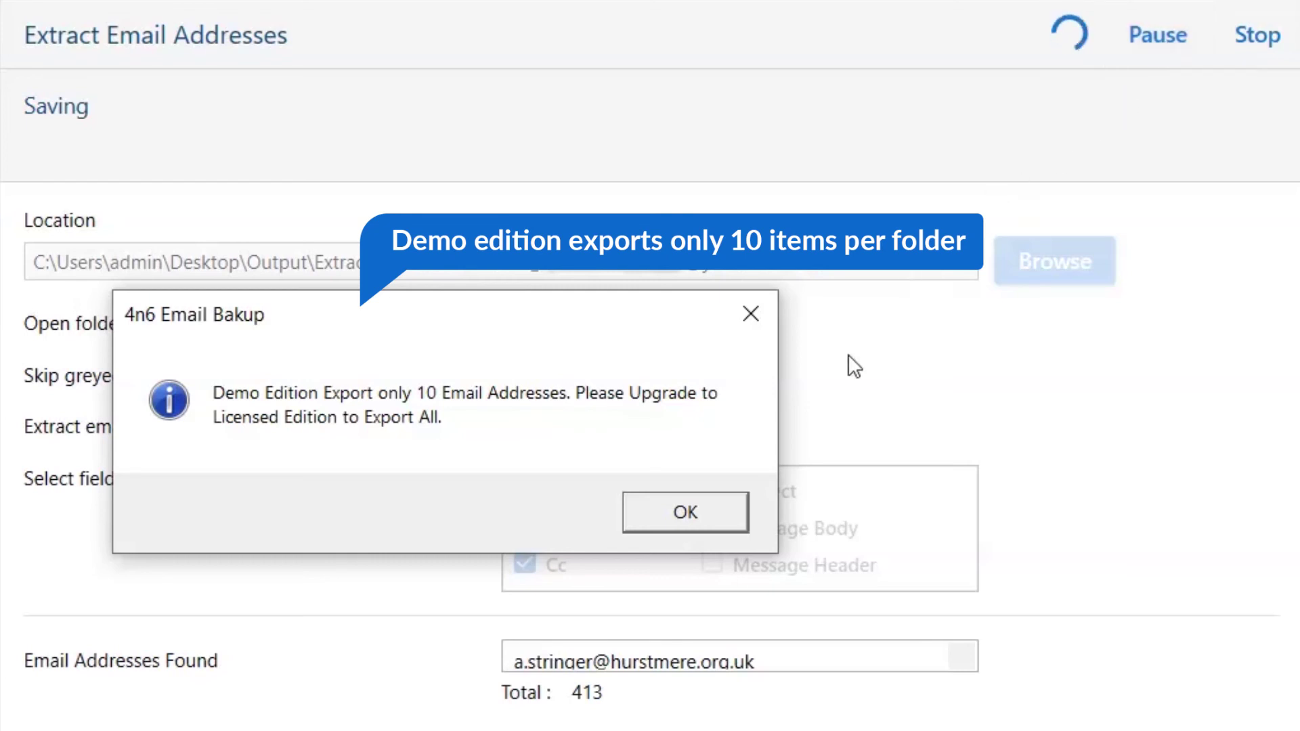
pyautogui.click(680, 517)
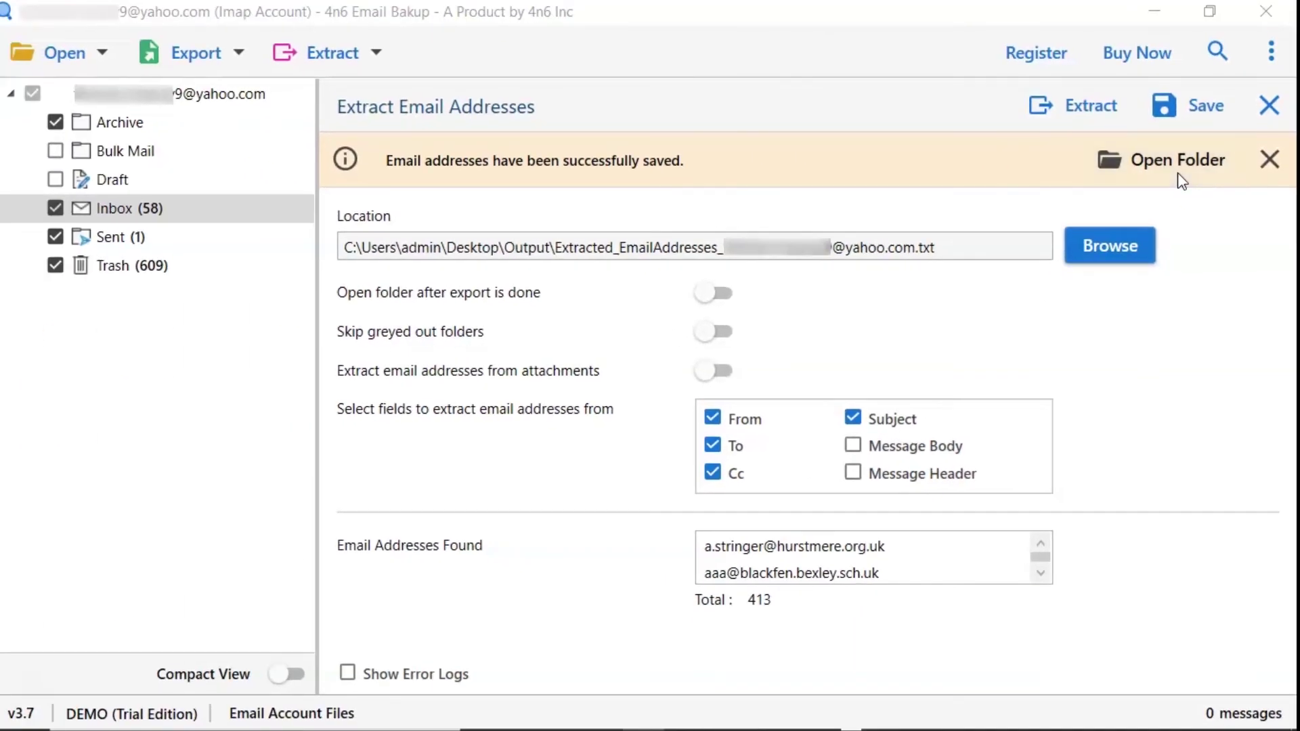
# - Open the Output folder and the extracted addresses .txt file in Notepad
pyautogui.click(1178, 162)
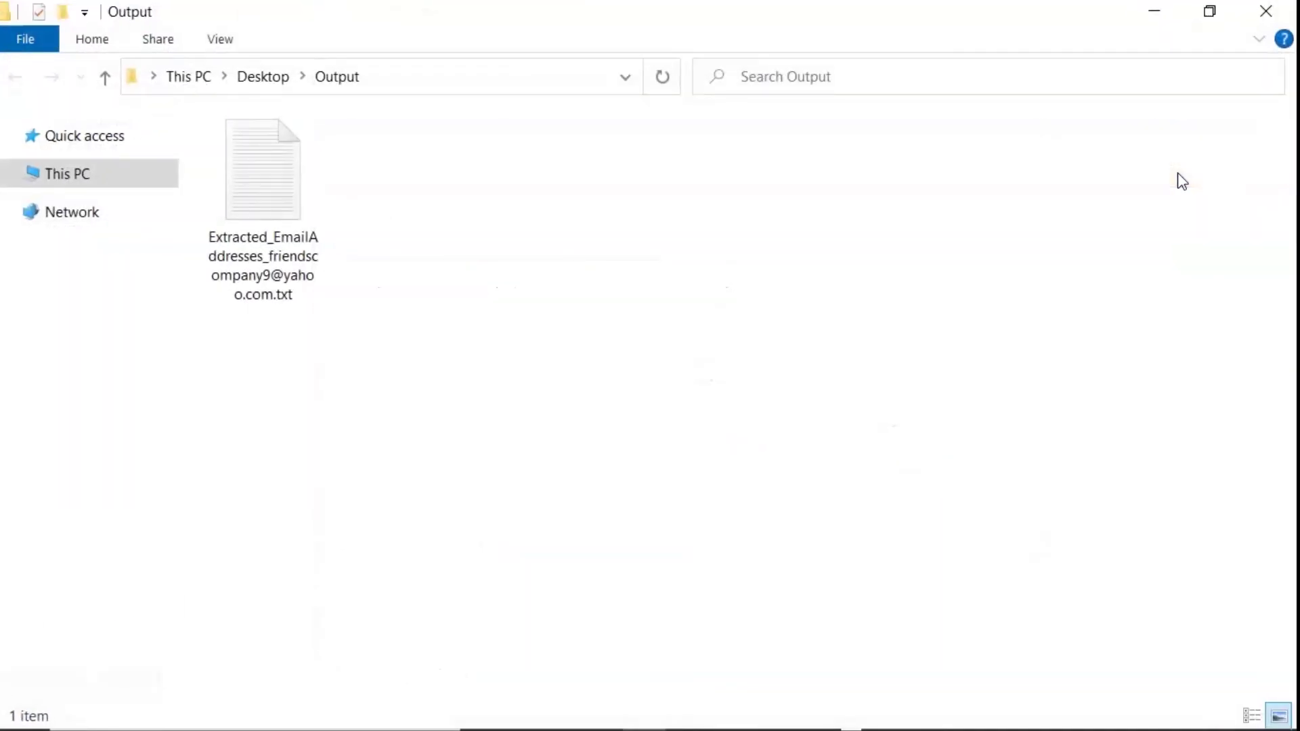
pyautogui.doubleClick(270, 197)
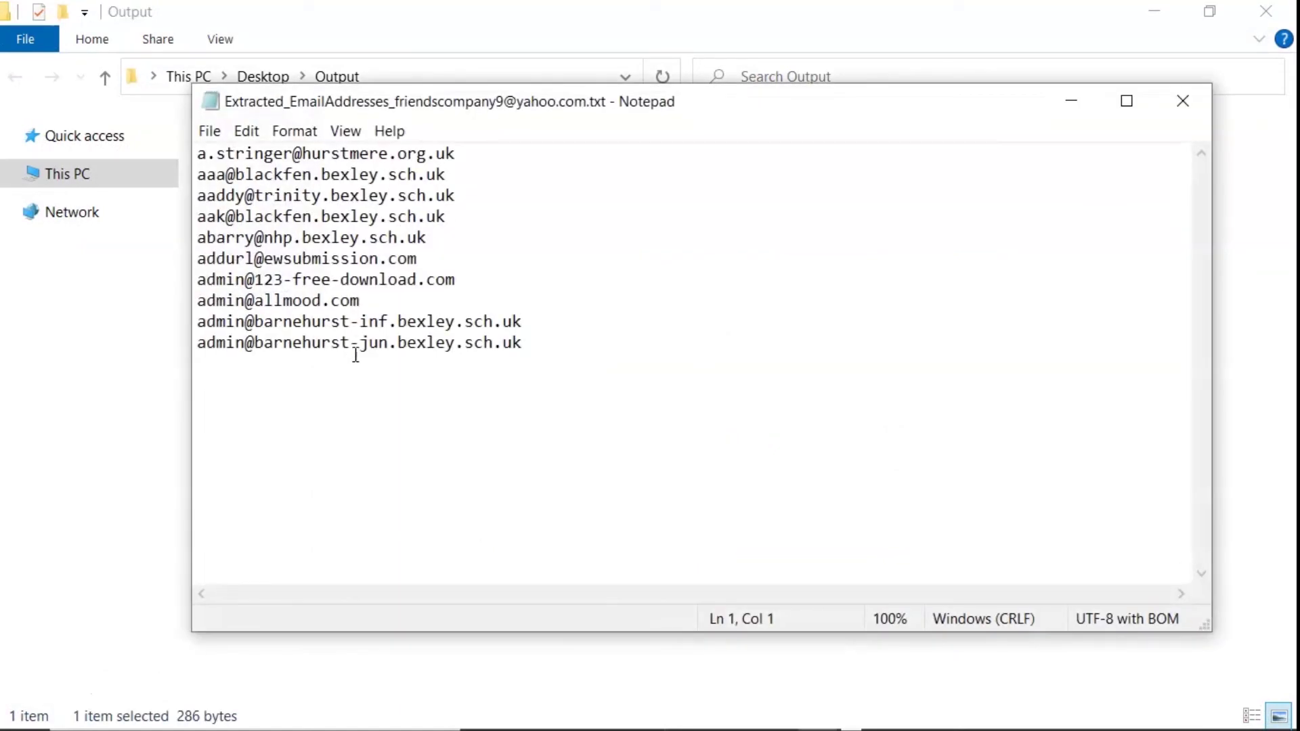